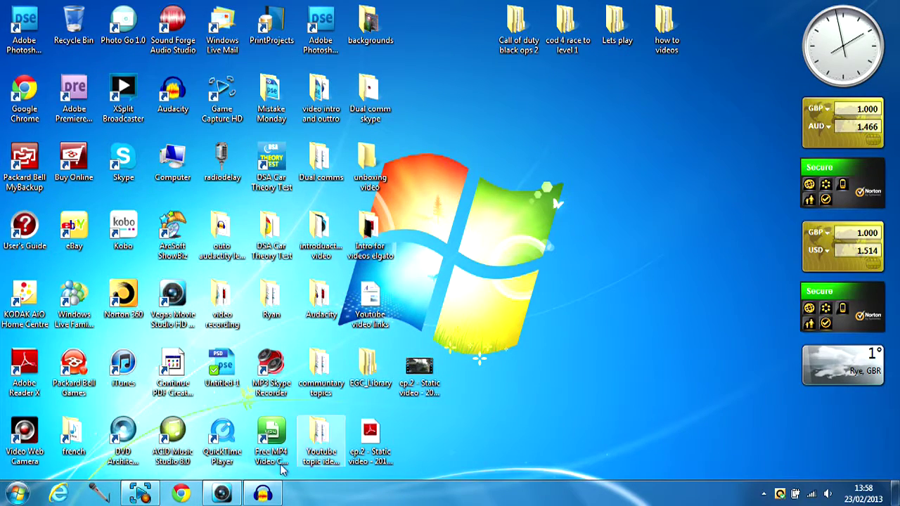
- Restore the Vegas Movie Studio project with the gameplay clip and purple Voice track
left_click(221, 494)
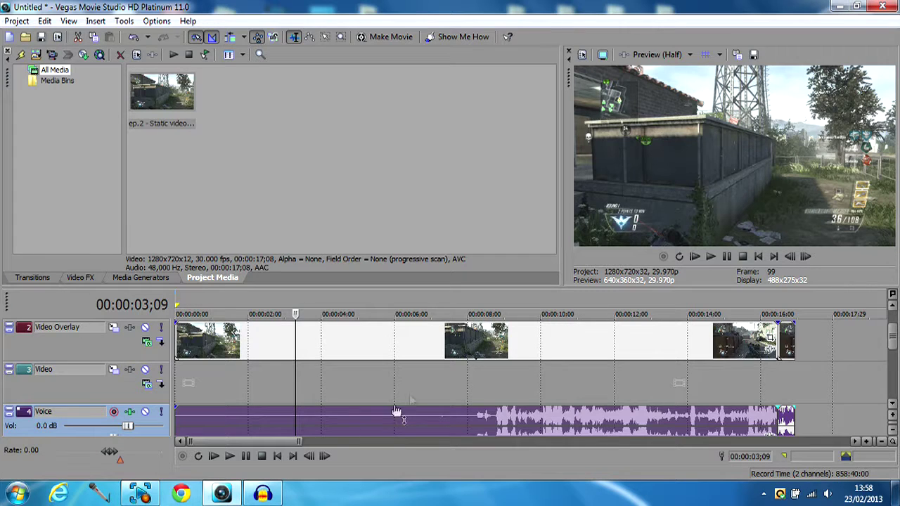
left_click(413, 375)
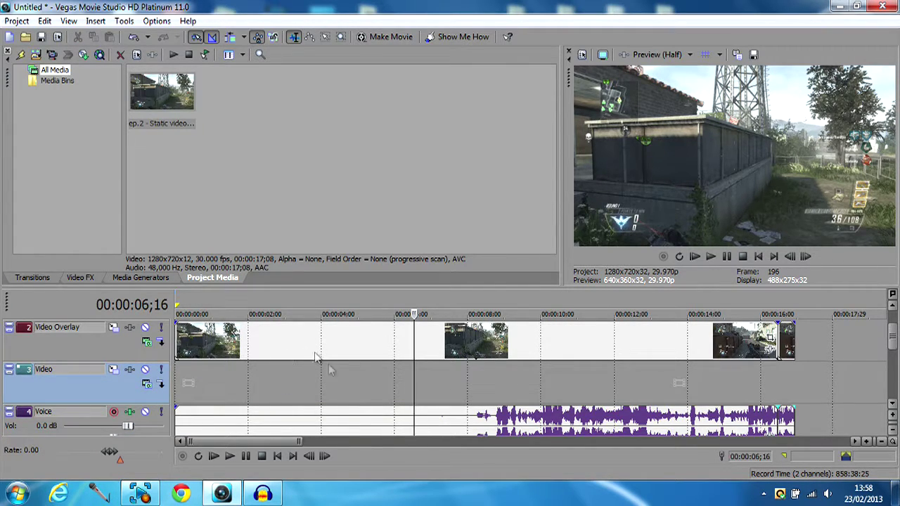
left_click(311, 415)
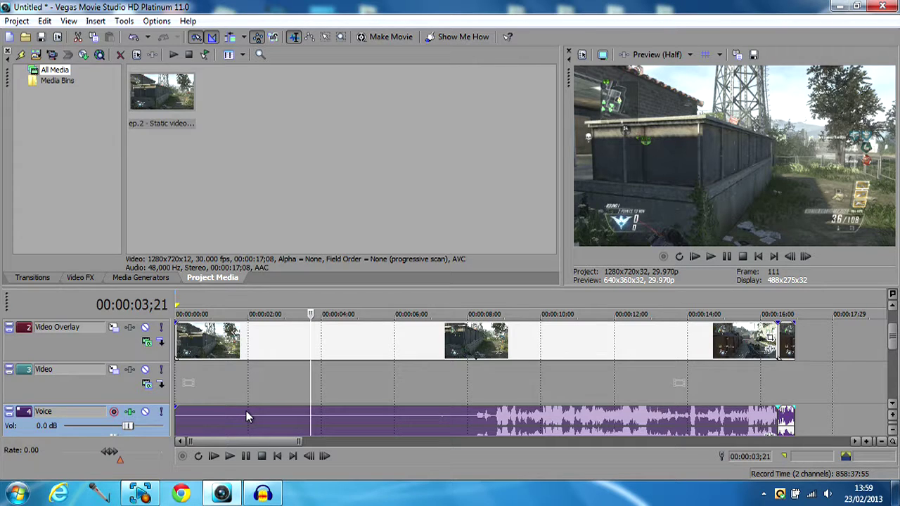
left_click(327, 419)
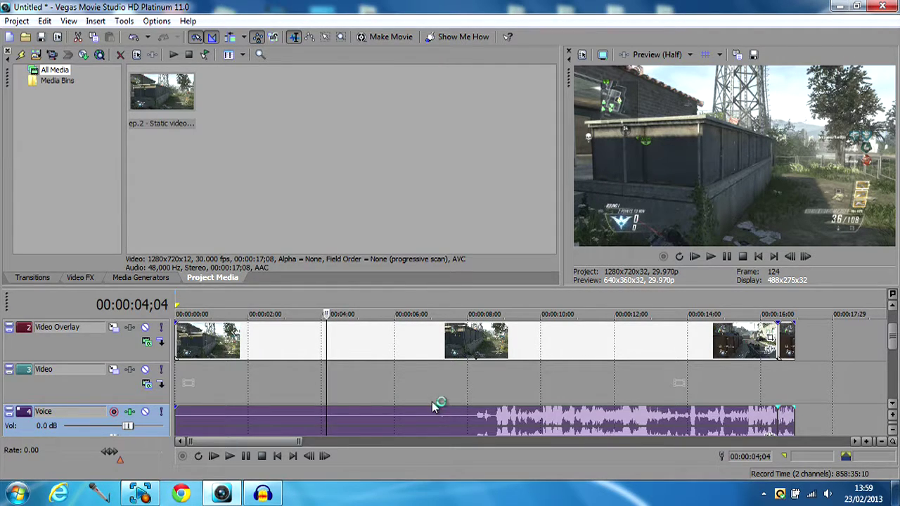
left_click(19, 21)
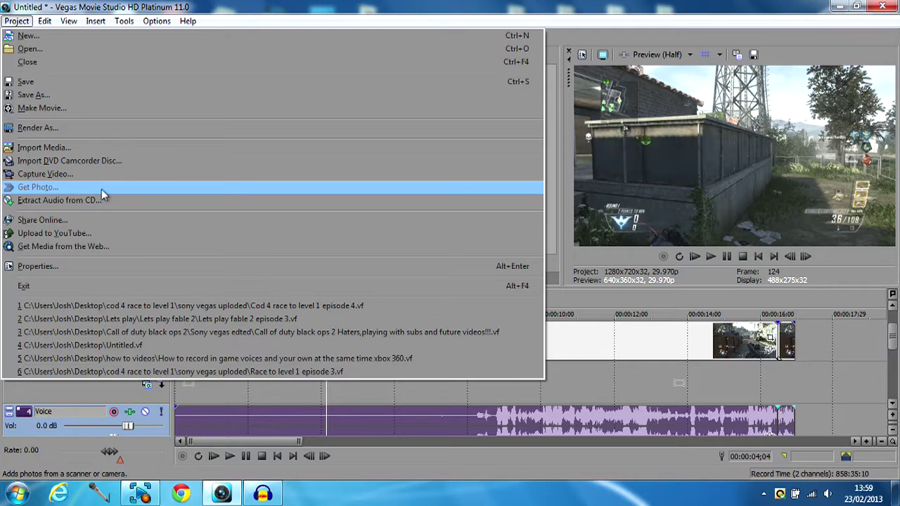
- Render the project as a 44,100 Hz 16-bit stereo PCM AIFF, Untitled.aif, to the Desktop
left_click(132, 127)
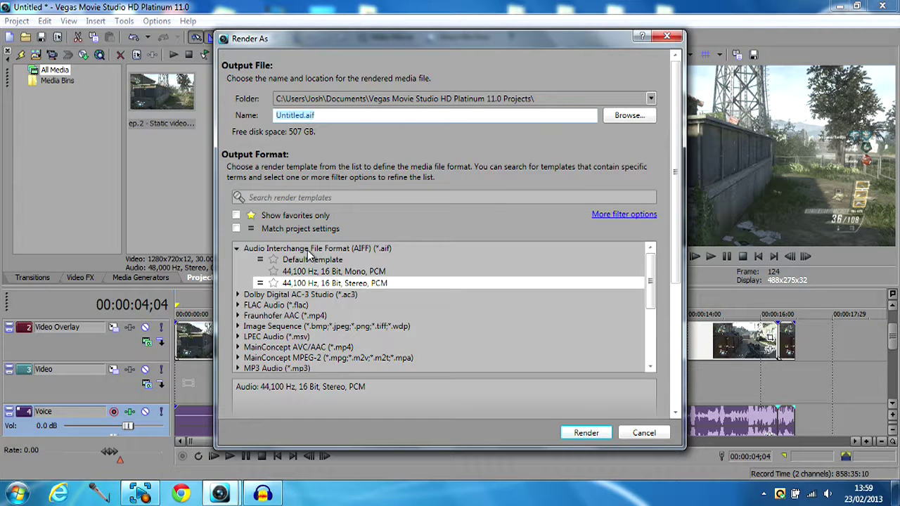
left_click(341, 250)
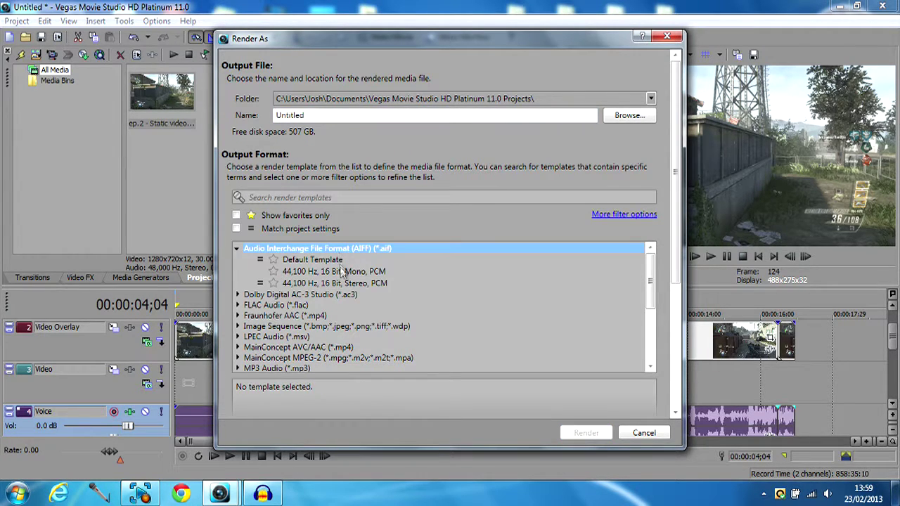
left_click(341, 282)
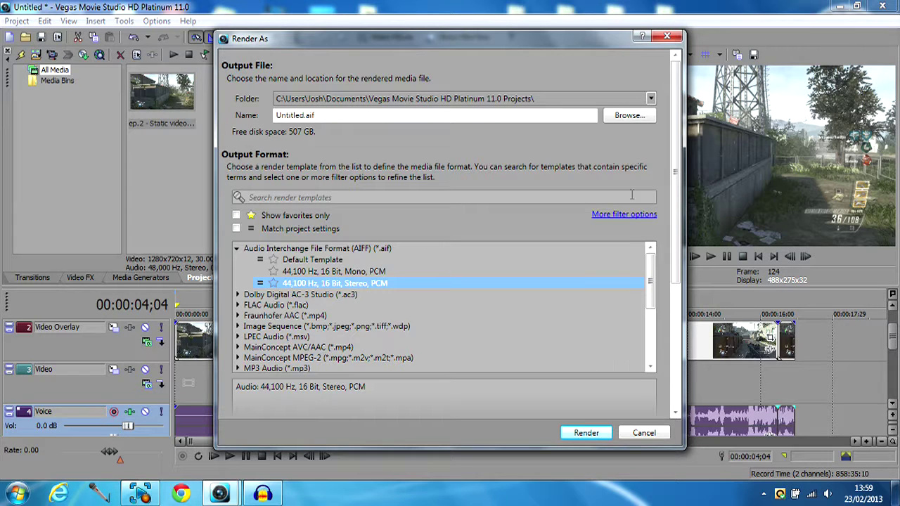
left_click(632, 116)
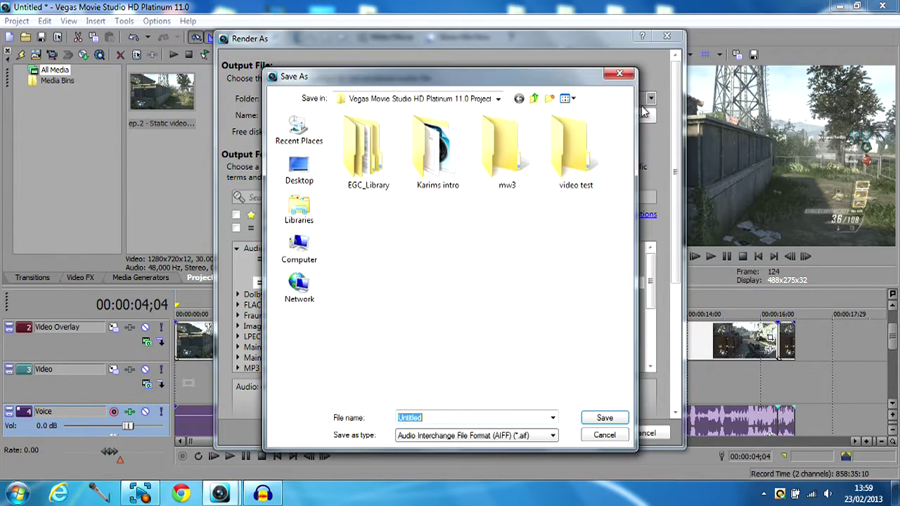
left_click(301, 172)
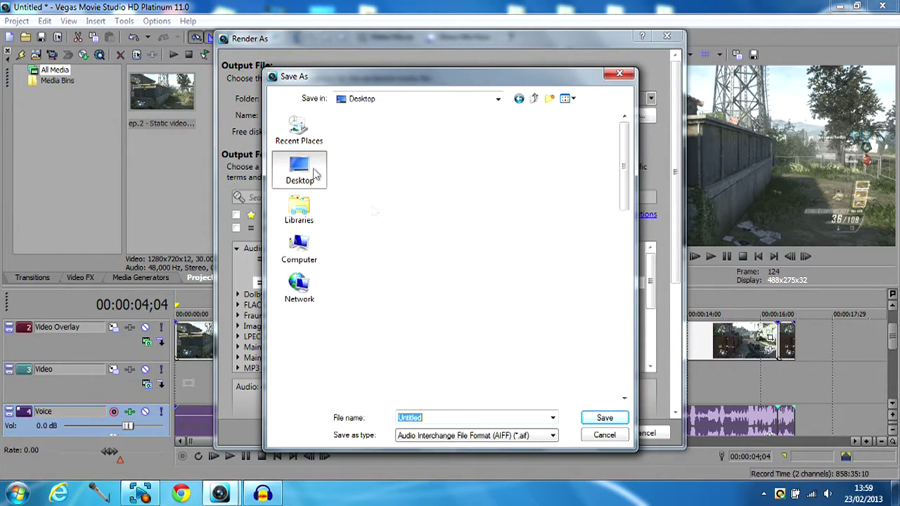
left_click(616, 417)
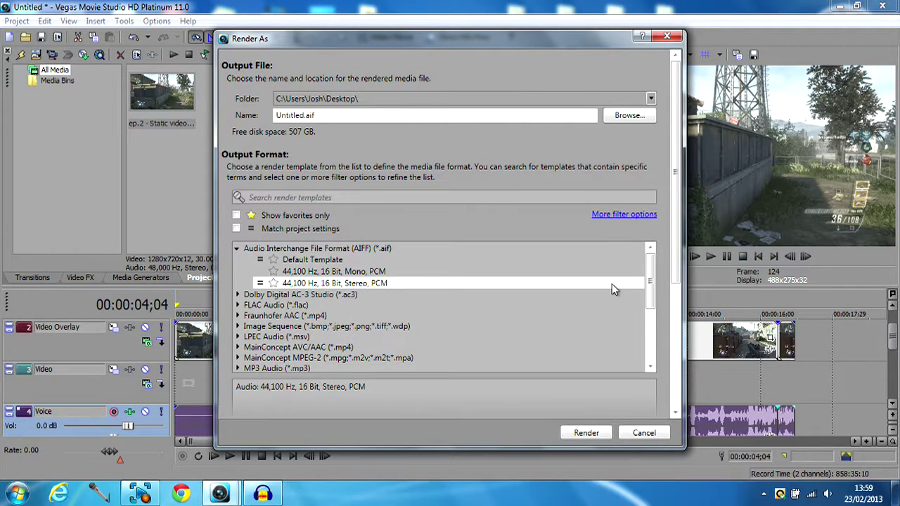
left_click(597, 433)
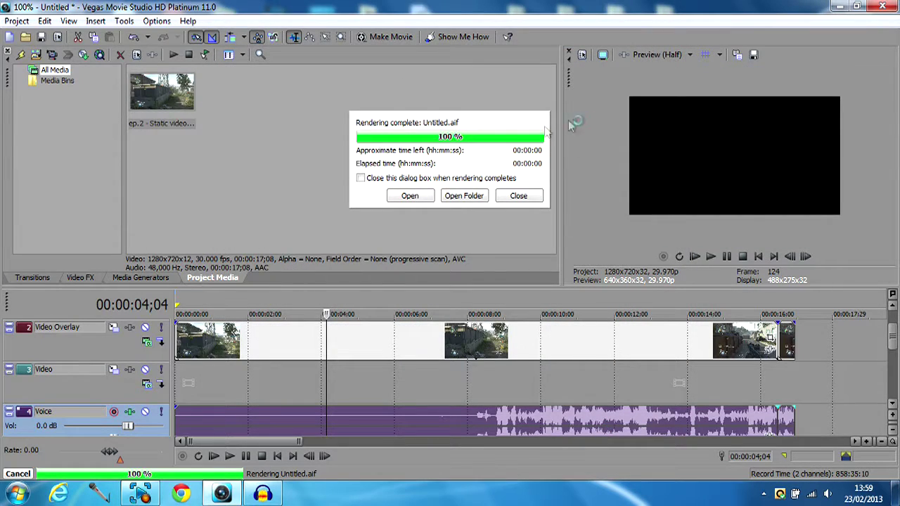
- Open the Desktop folder showing Untitled.aif, minimise Vegas and bring up Audacity
left_click(461, 196)
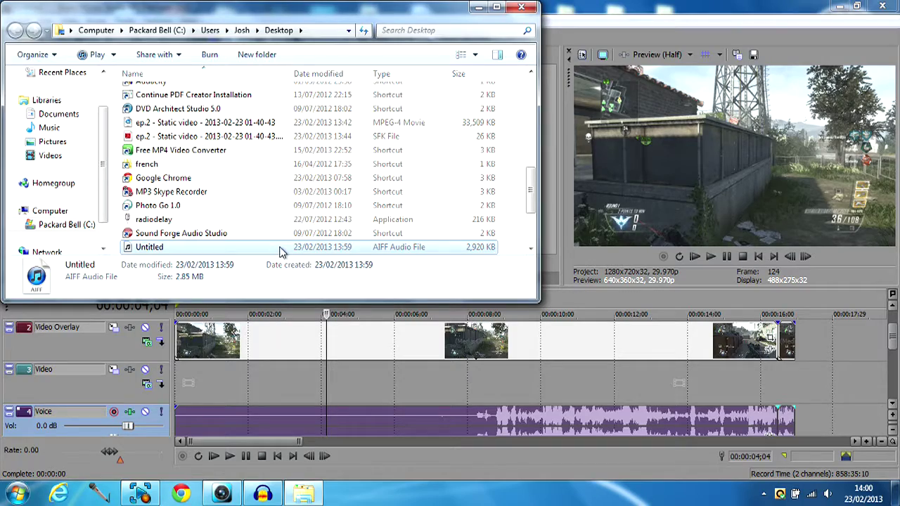
key("F2")
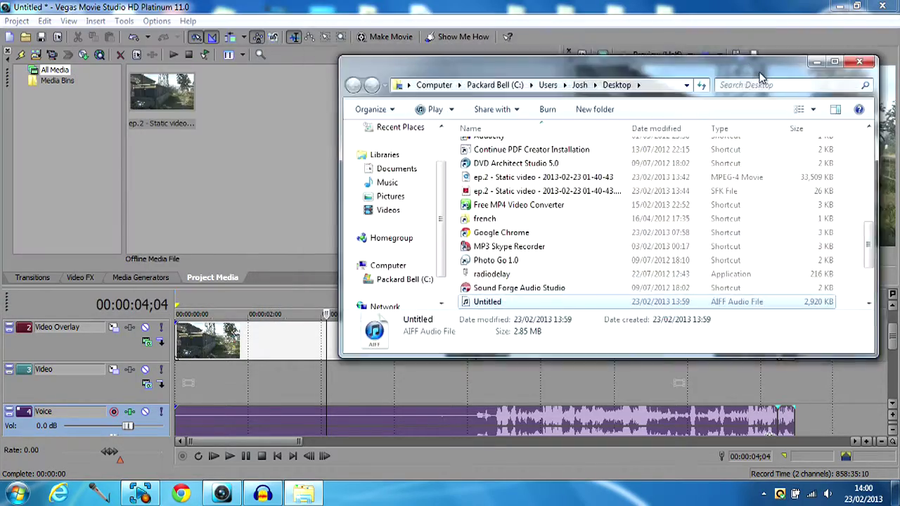
left_click_drag(422, 23, 770, 113)
left_click(839, 6)
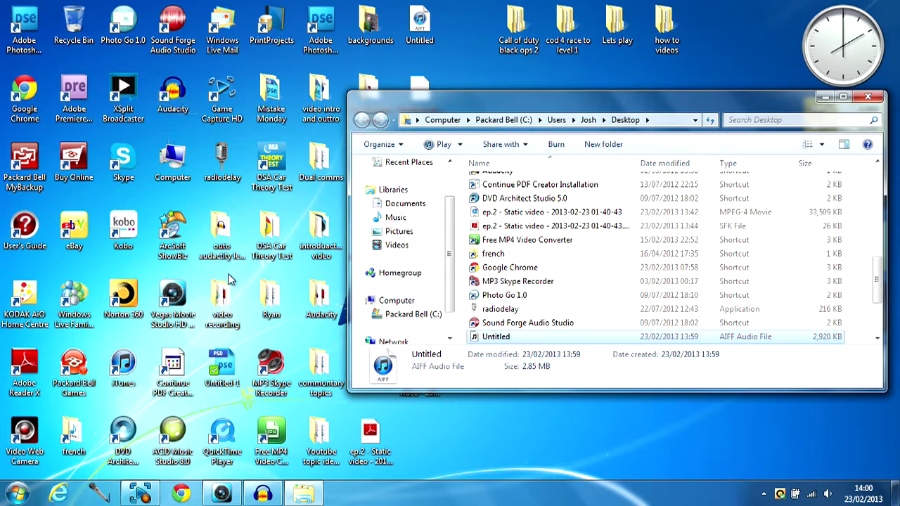
left_click(264, 495)
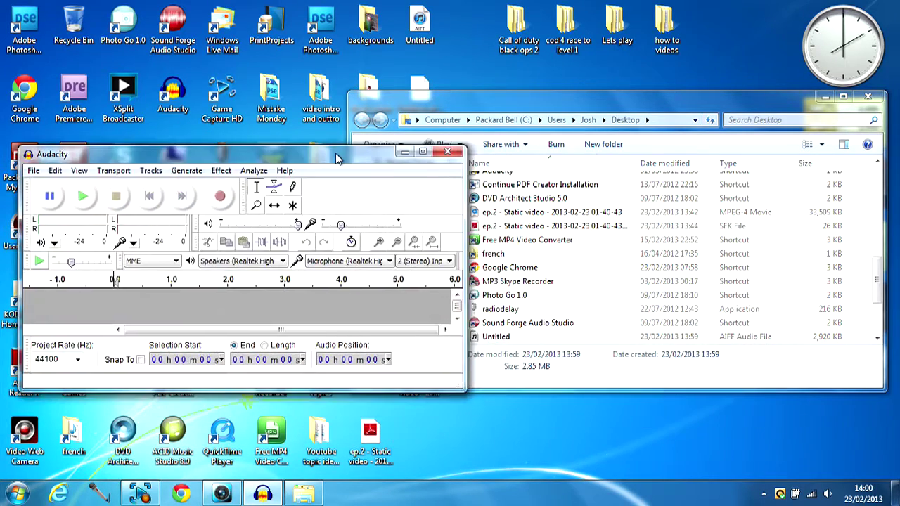
- Drag Untitled.aif into Audacity to import it, then maximise the window and enlarge the track
left_click_drag(635, 178, 420, 309)
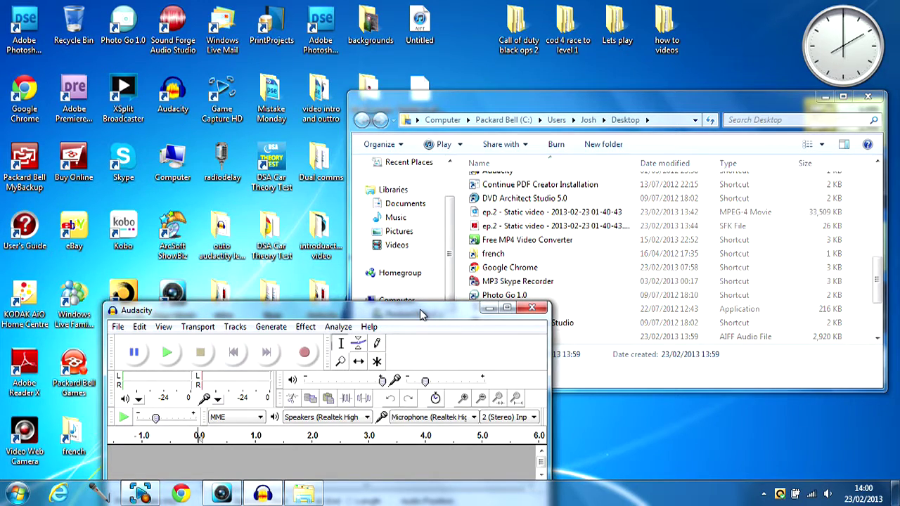
left_click_drag(419, 309, 334, 45)
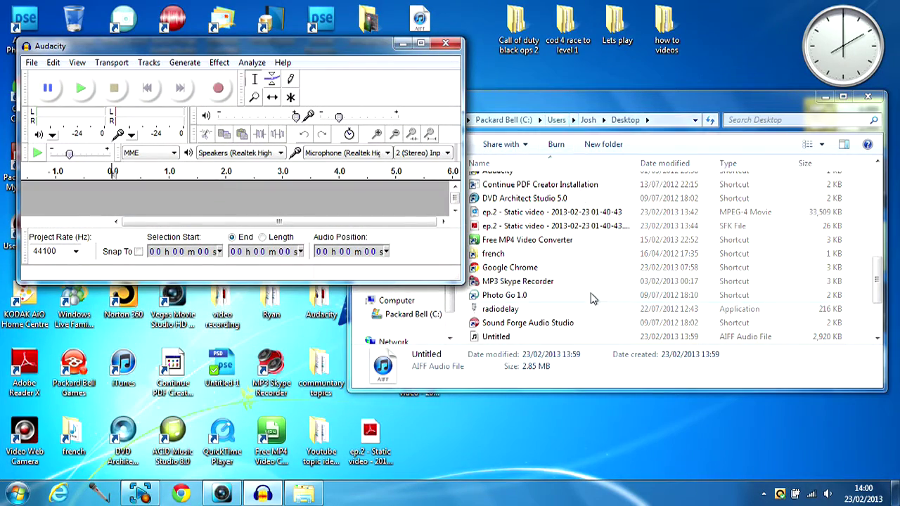
left_click_drag(578, 341, 345, 211)
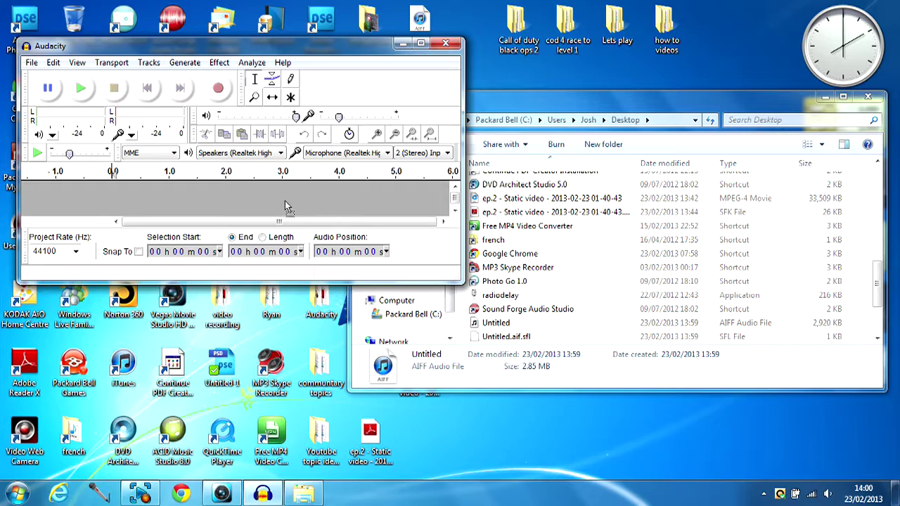
left_click_drag(345, 211, 288, 207)
left_click(532, 328)
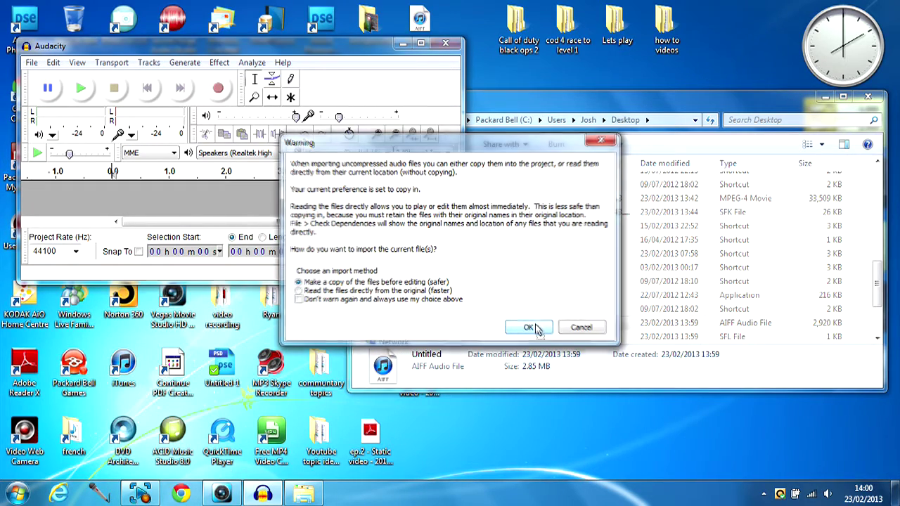
left_click(420, 43)
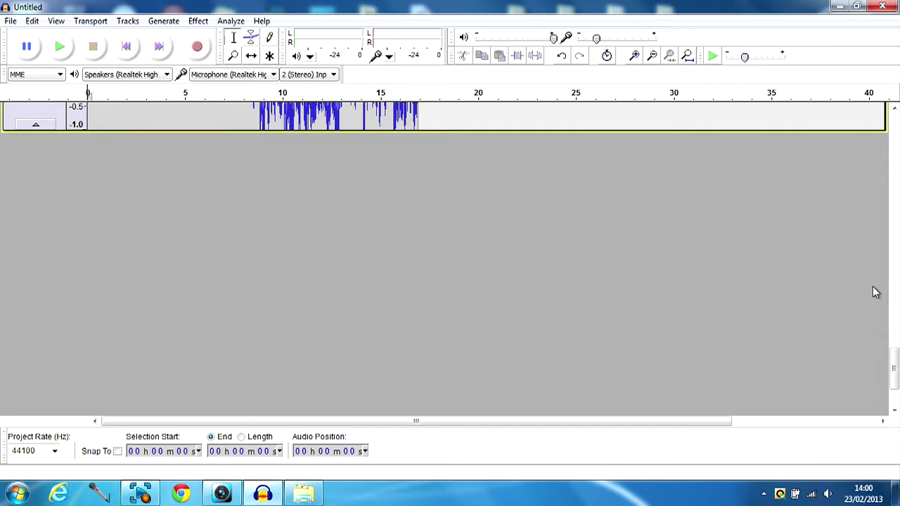
left_click_drag(895, 367, 895, 121)
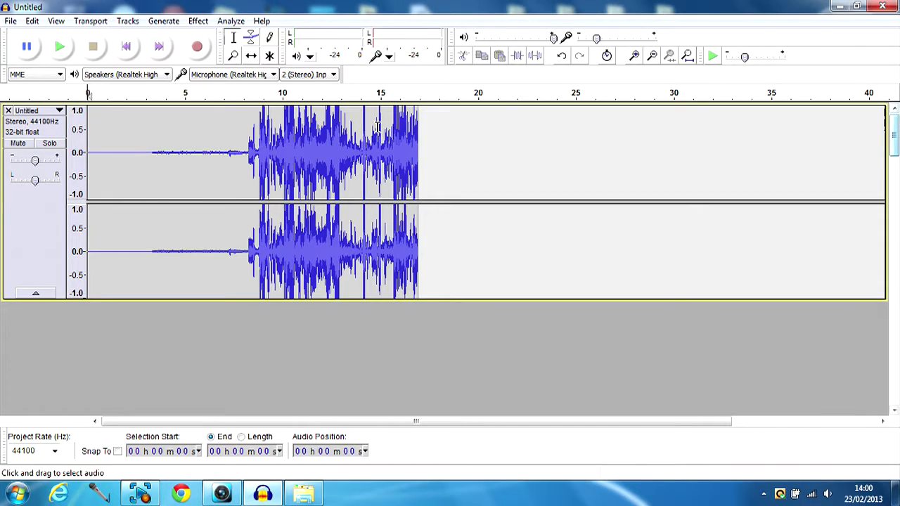
- Play the imported track from near its start to about twelve seconds, then stop and rewind
left_click(94, 156)
left_click(156, 154)
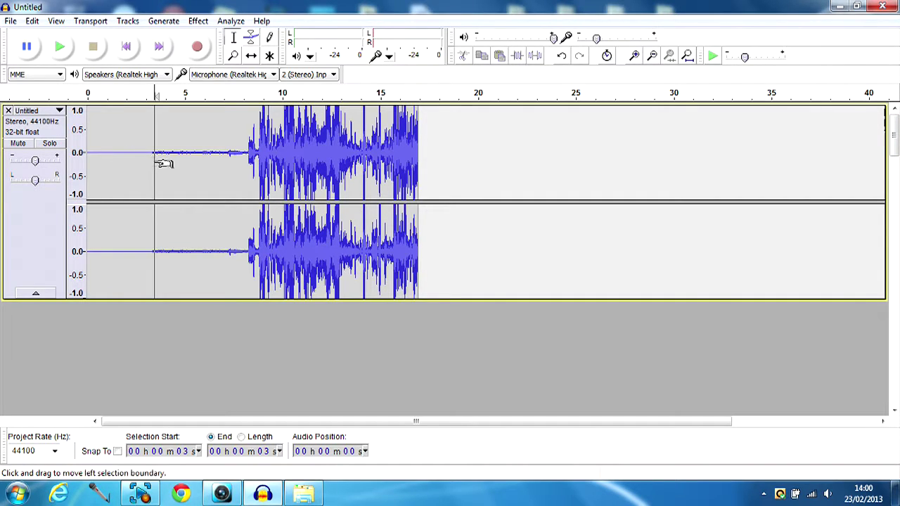
left_click(62, 48)
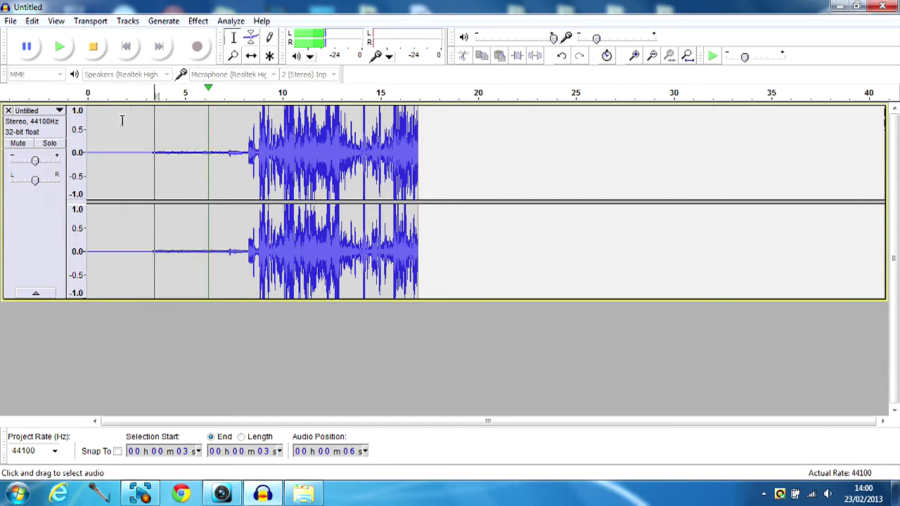
left_click(96, 141)
left_click(95, 53)
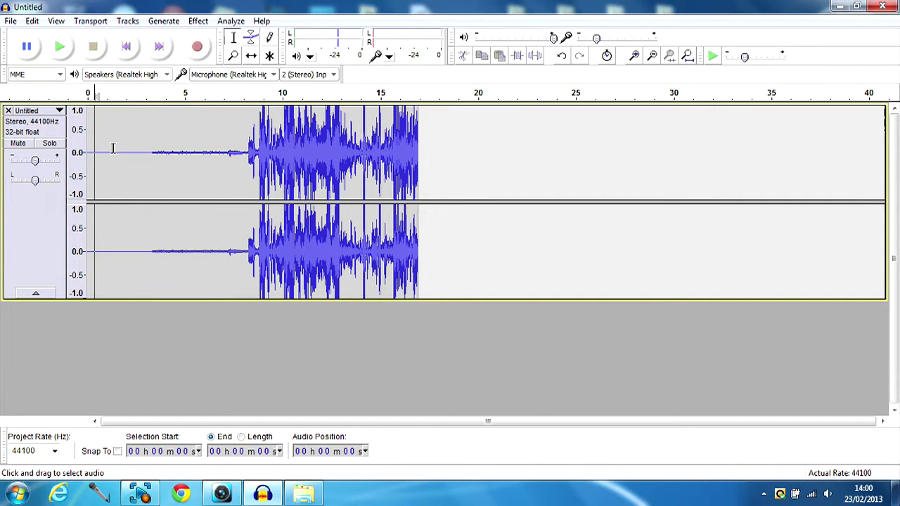
left_click(115, 146)
left_click(74, 53)
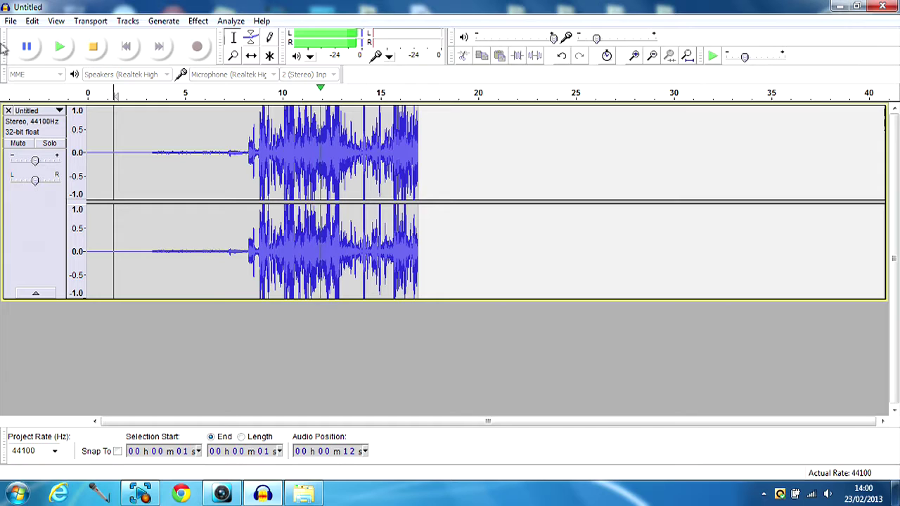
left_click(96, 48)
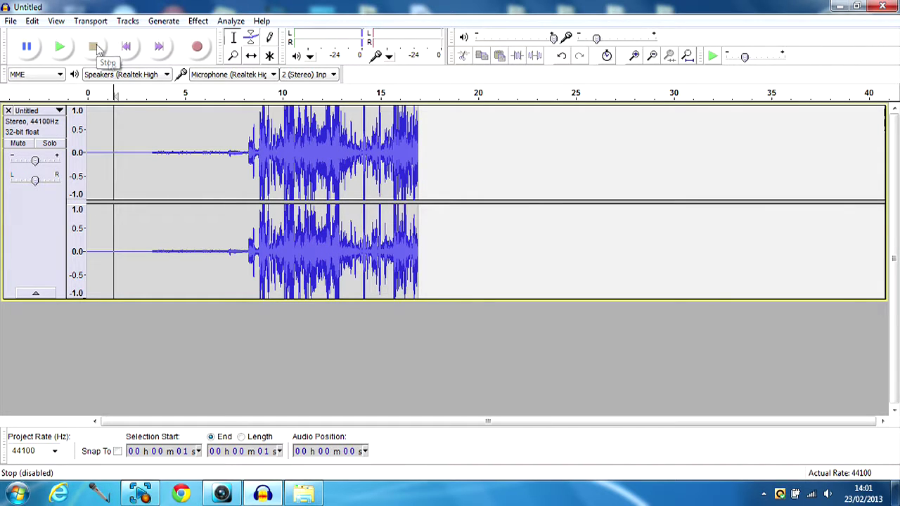
left_click(127, 47)
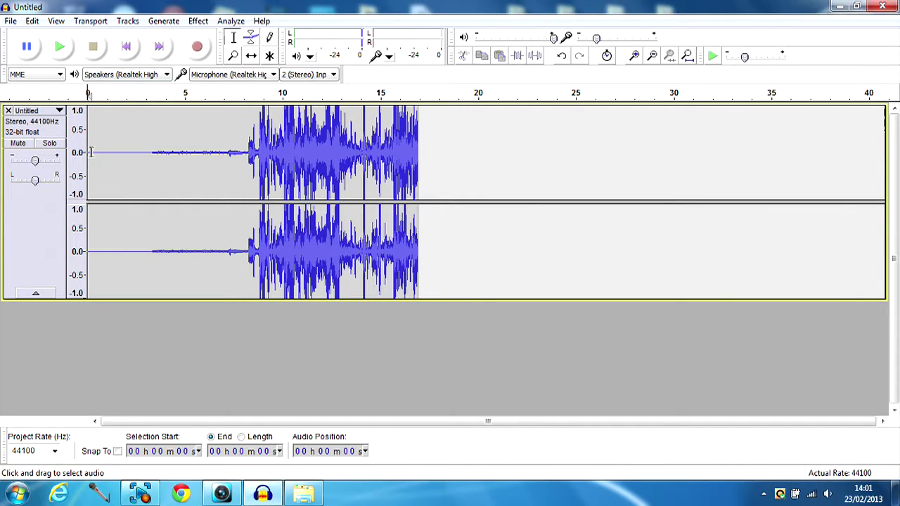
- Select the opening seconds of static and capture them as the Noise Removal profile
left_click_drag(91, 152, 141, 162)
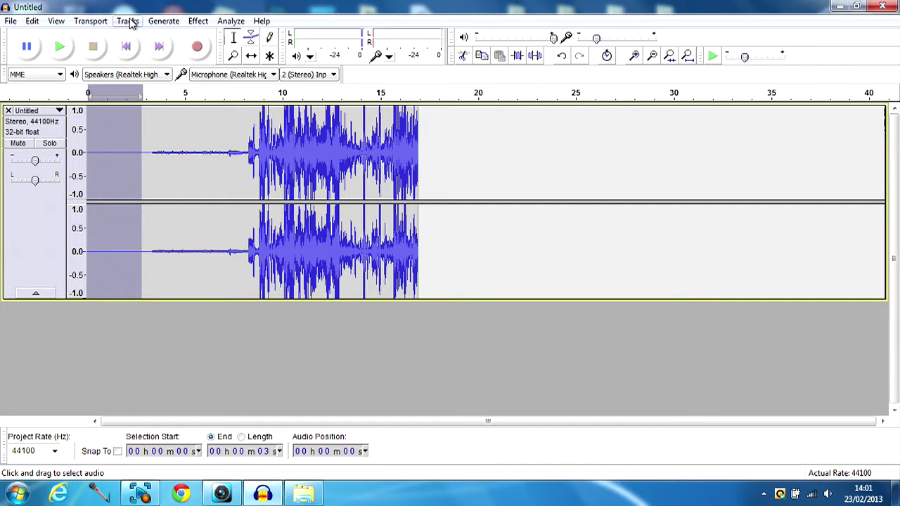
left_click(200, 21)
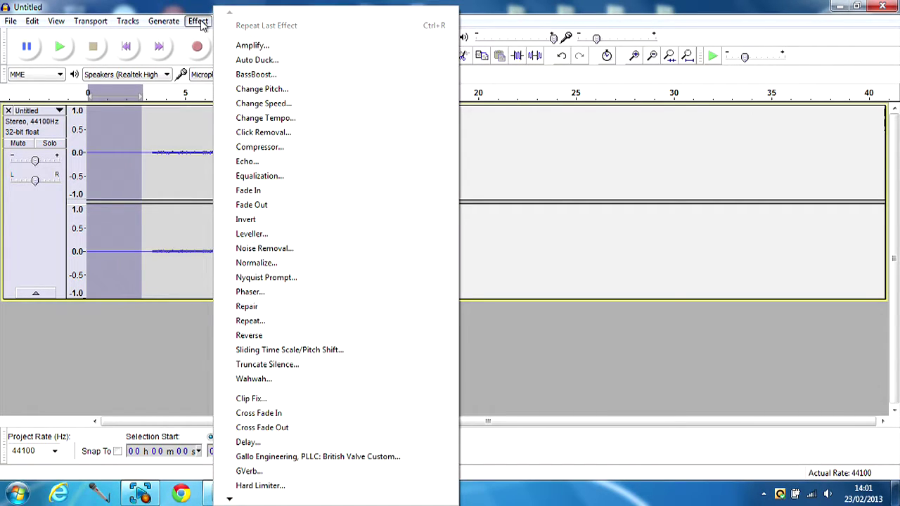
left_click(288, 249)
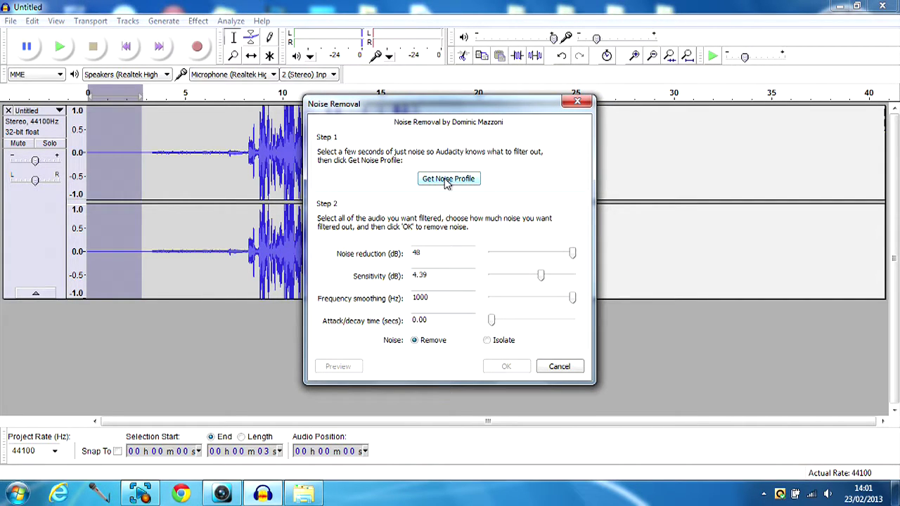
left_click(446, 180)
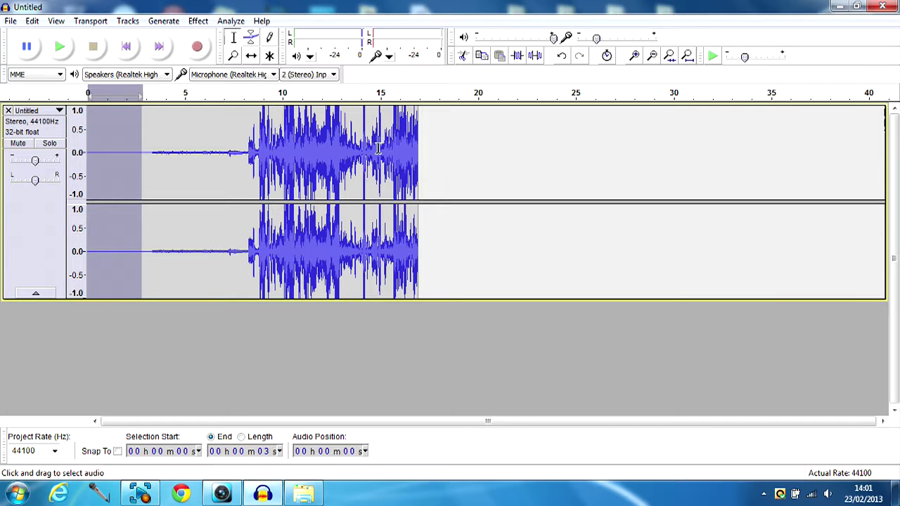
double_click(207, 162)
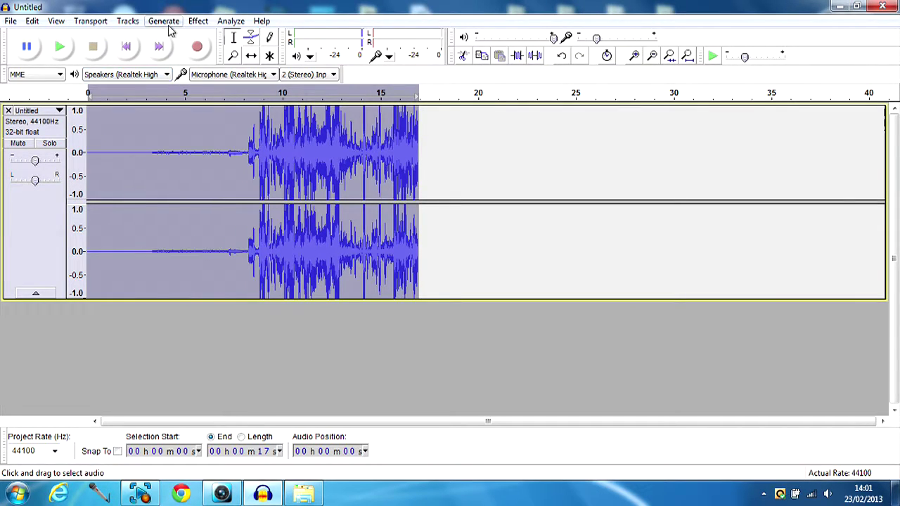
- Apply Noise Removal at 48 dB reduction to the whole selected 17-second clip
left_click(197, 22)
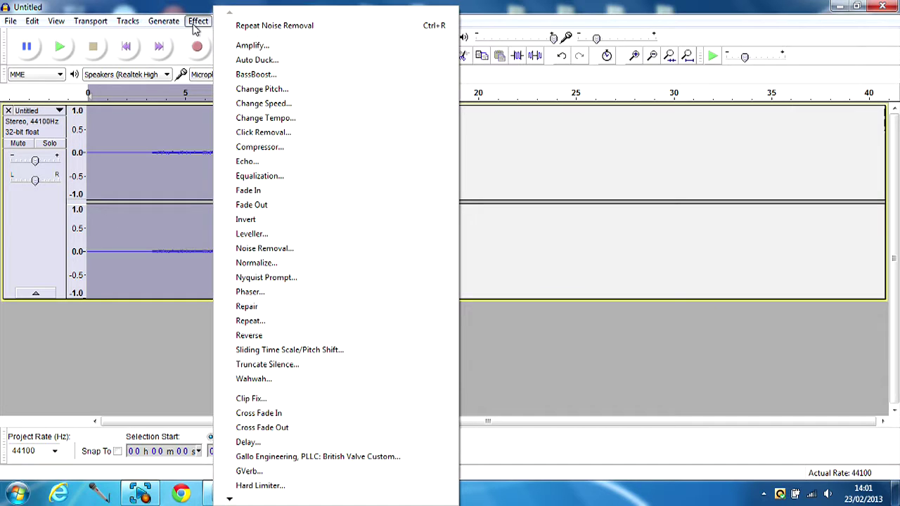
left_click(296, 251)
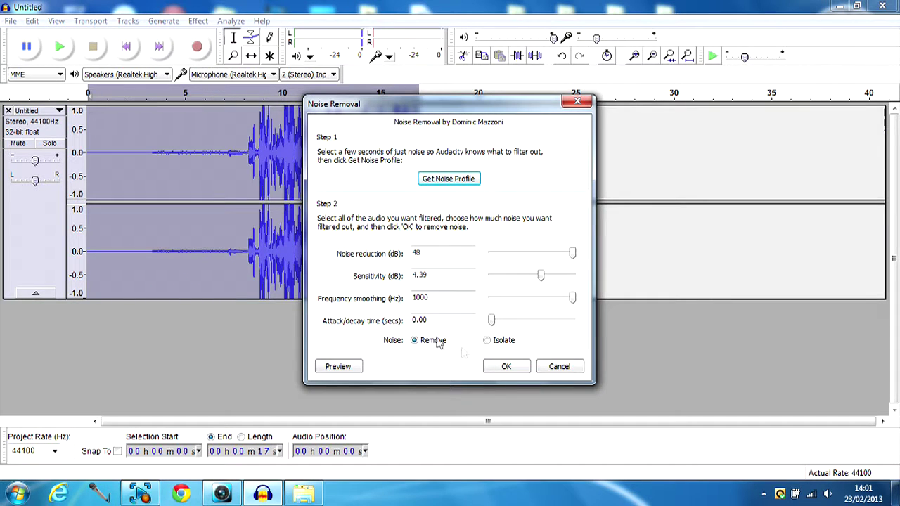
left_click(506, 366)
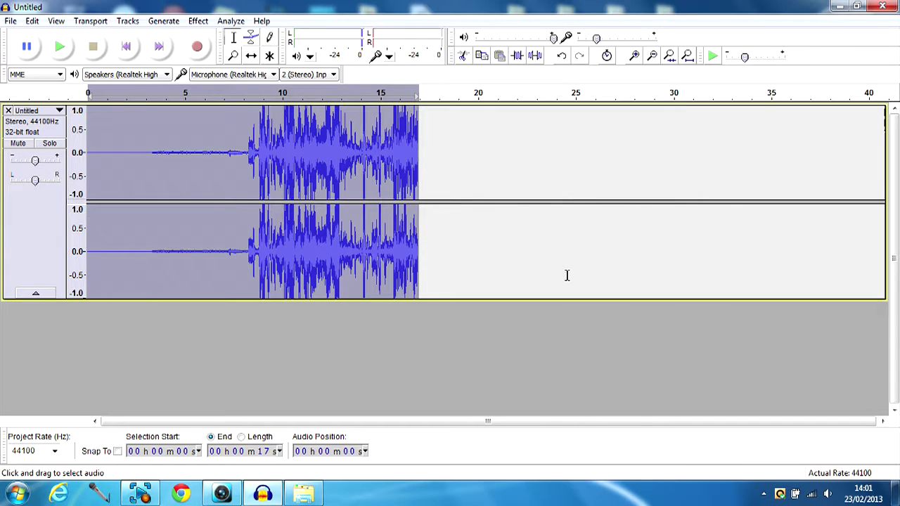
- Clear the selection and play the noise-cleaned track from 0 seconds
left_click(142, 187)
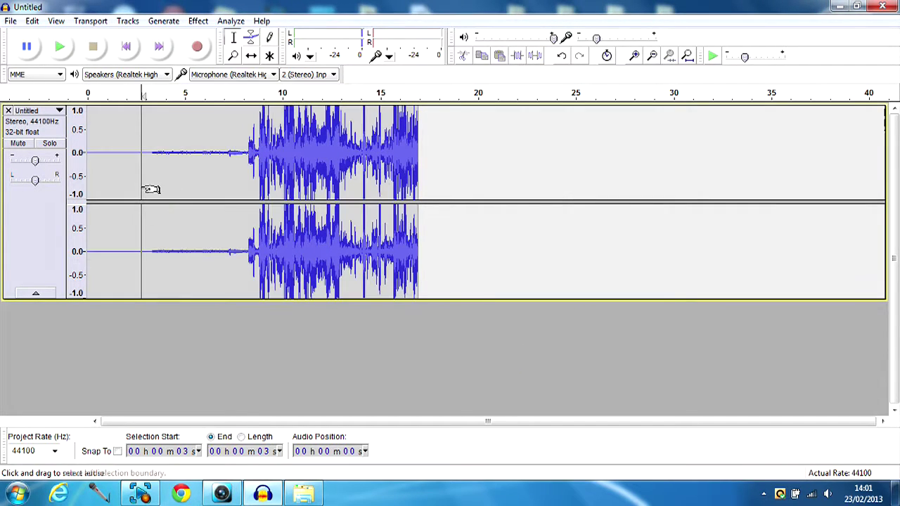
left_click(87, 175)
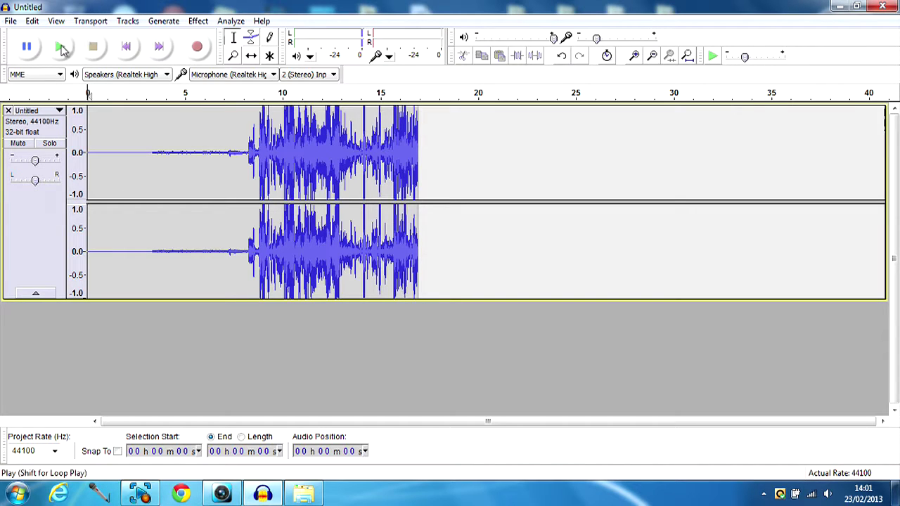
left_click(61, 48)
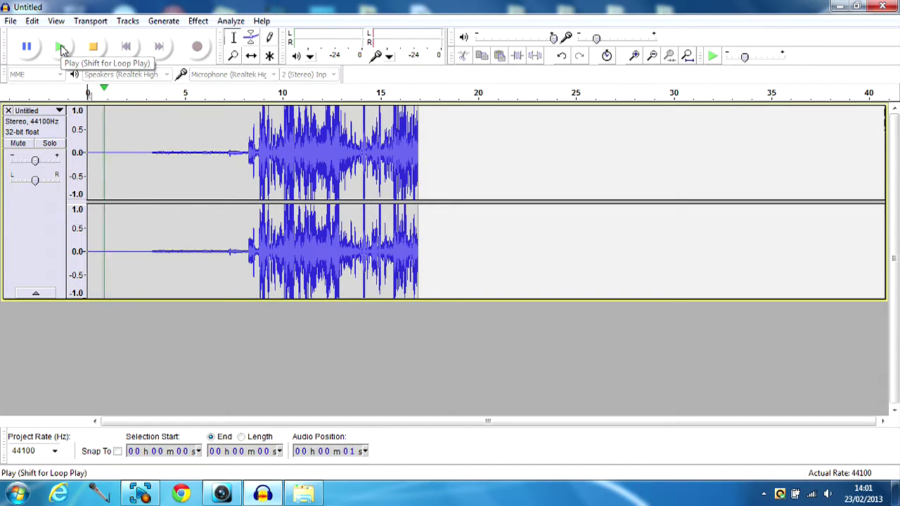